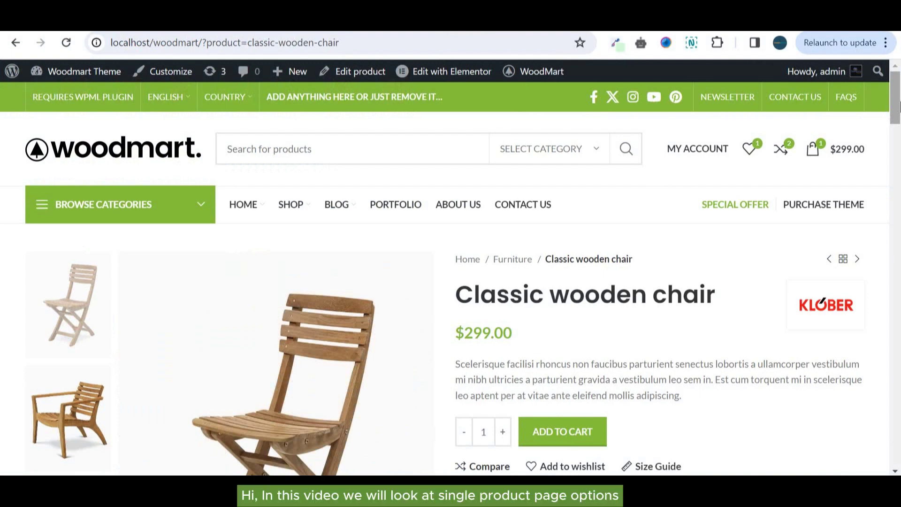
- Scroll down the Classic wooden chair product page before leaving for the admin Dashboard
{"action": "left_click_drag", "start_coordinate": [897, 106], "coordinate": [898, 121]}
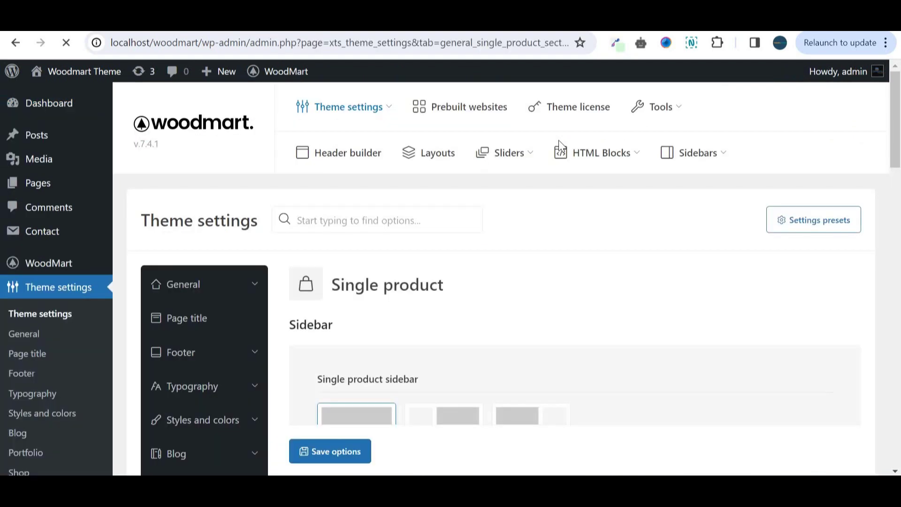
- Scroll the Single product settings from the Sidebar options down to Layout
{"action": "left_click_drag", "start_coordinate": [900, 121], "coordinate": [900, 169]}
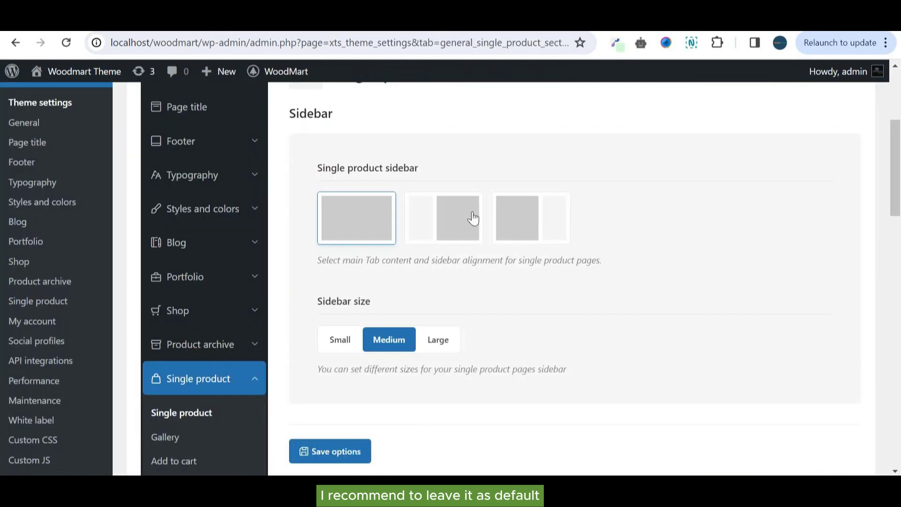
{"action": "left_click_drag", "start_coordinate": [897, 163], "coordinate": [898, 237]}
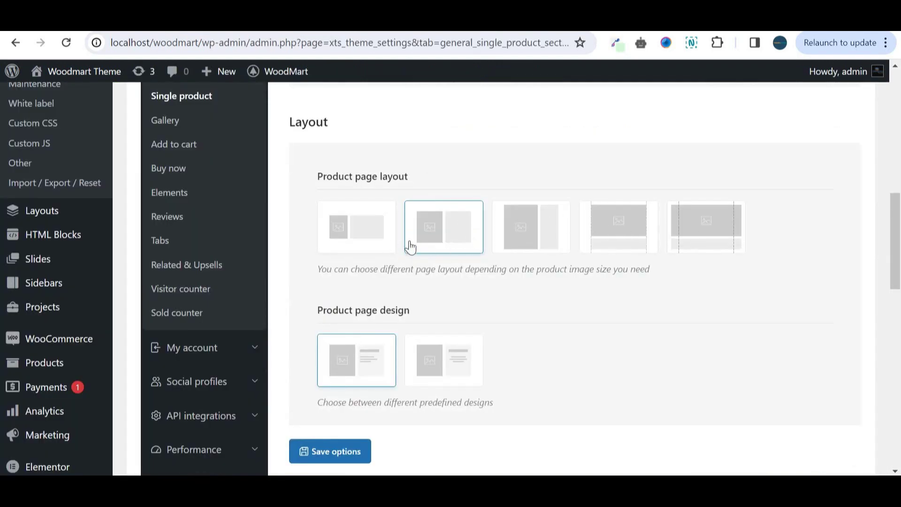
{"action": "left_click_drag", "start_coordinate": [897, 224], "coordinate": [899, 246]}
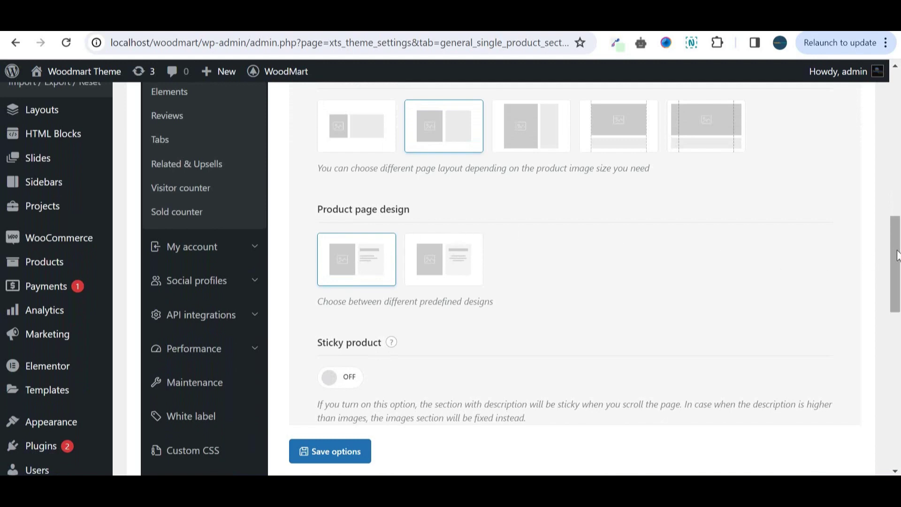
{"action": "left_click_drag", "start_coordinate": [895, 262], "coordinate": [898, 354]}
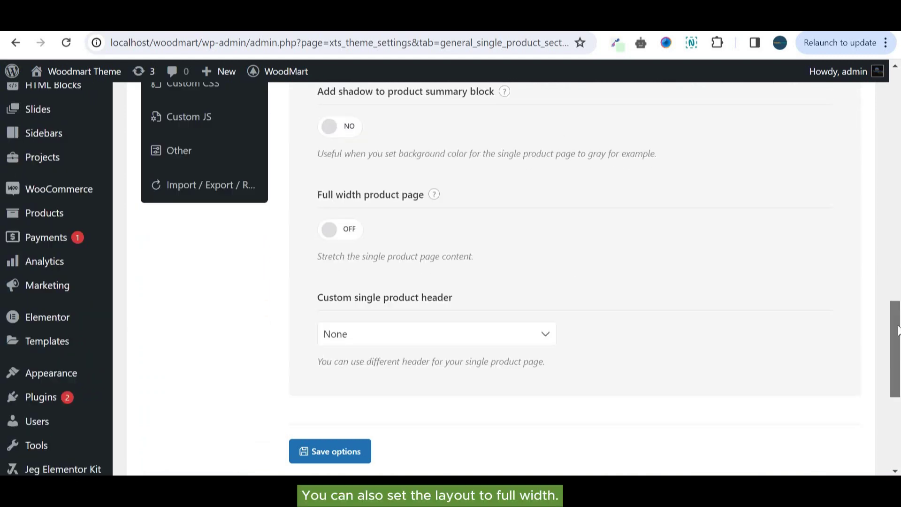
{"action": "scroll", "coordinate": [465, 381], "scroll_direction": "up", "scroll_amount": 2}
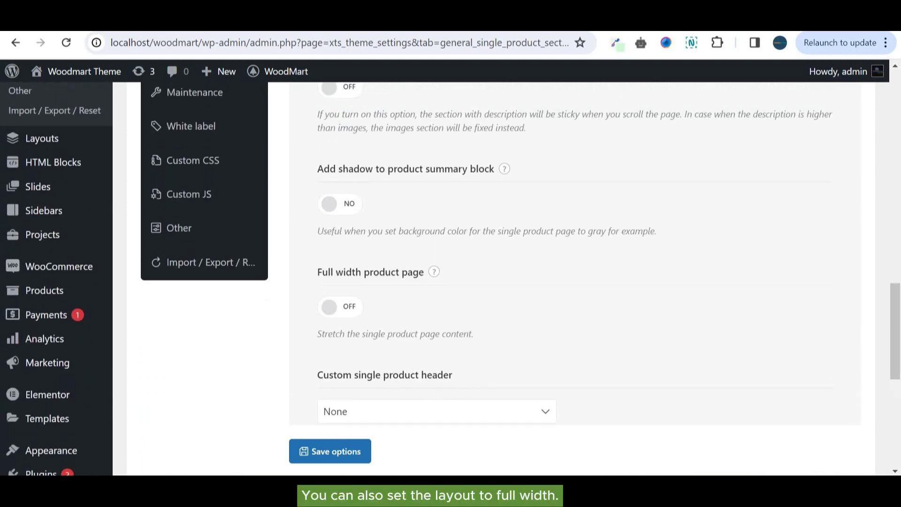
{"action": "scroll", "coordinate": [378, 303], "scroll_direction": "up", "scroll_amount": 15}
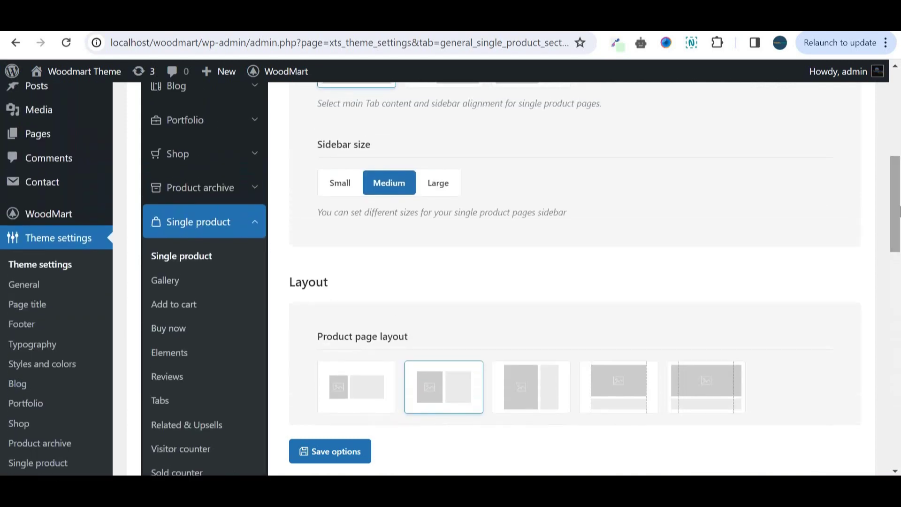
- Open the Single product Gallery settings and scroll through the gallery layout and thumbnail options
{"action": "left_click", "coordinate": [164, 281]}
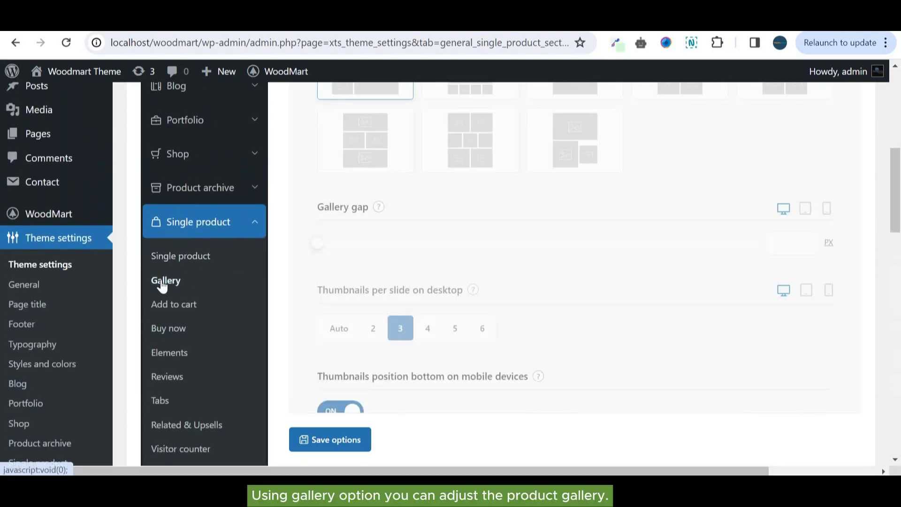
{"action": "left_click_drag", "start_coordinate": [897, 178], "coordinate": [897, 145]}
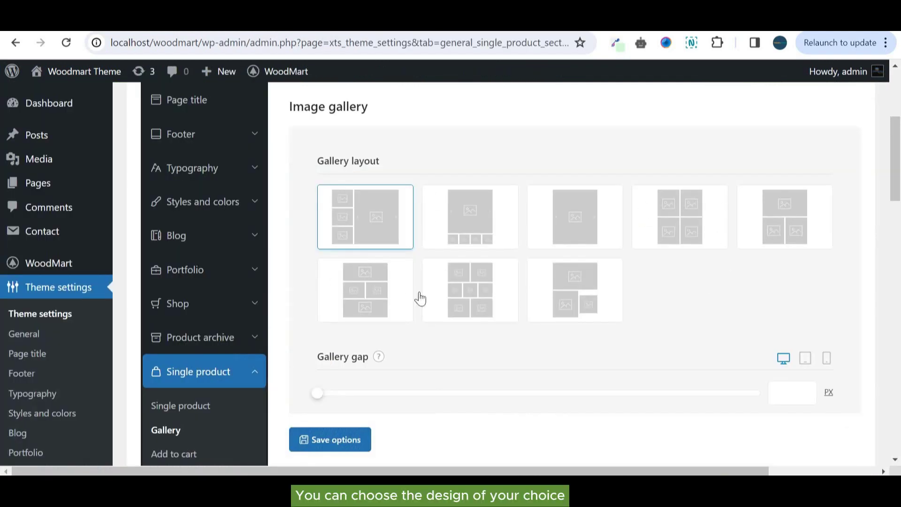
{"action": "left_click_drag", "start_coordinate": [897, 151], "coordinate": [899, 199]}
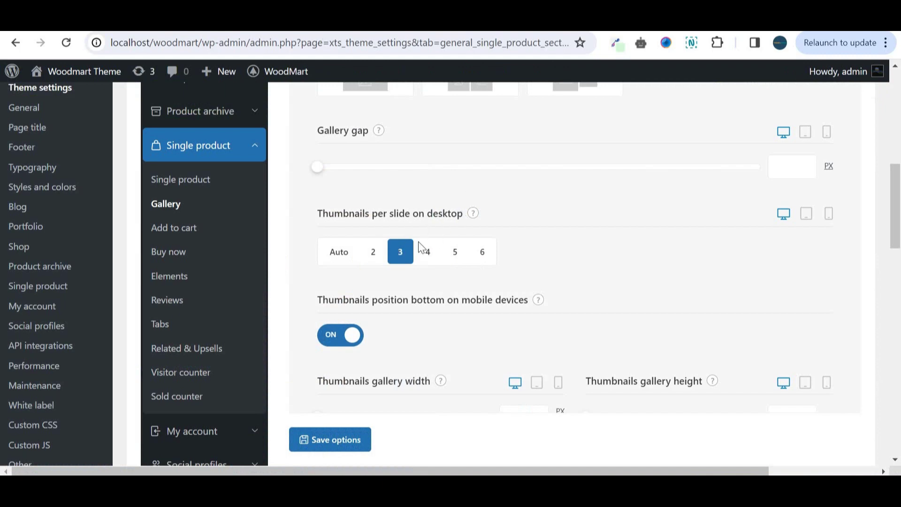
{"action": "scroll", "coordinate": [897, 211], "scroll_direction": "down", "scroll_amount": 3}
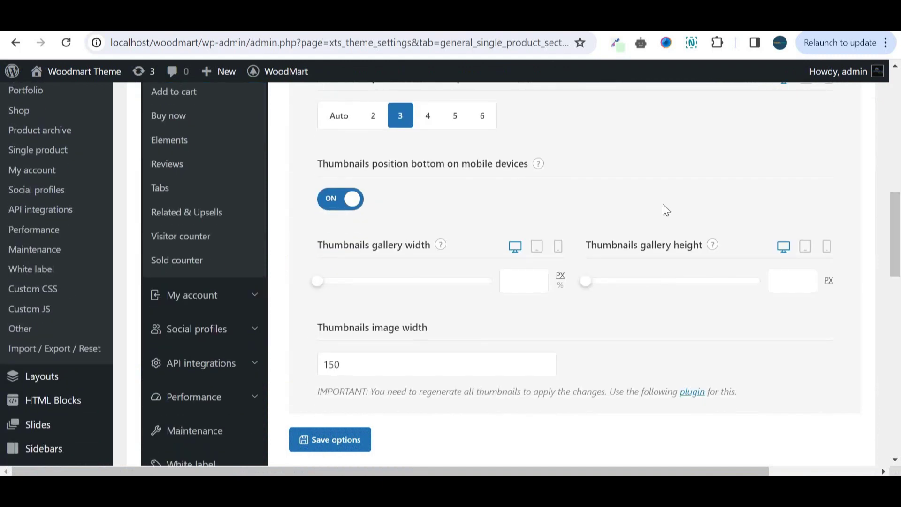
- Compare the thumbnail gallery height for mobile, tablet and desktop, then scroll to Main image options
{"action": "left_click", "coordinate": [827, 254]}
{"action": "left_click", "coordinate": [806, 248]}
{"action": "left_click", "coordinate": [786, 250]}
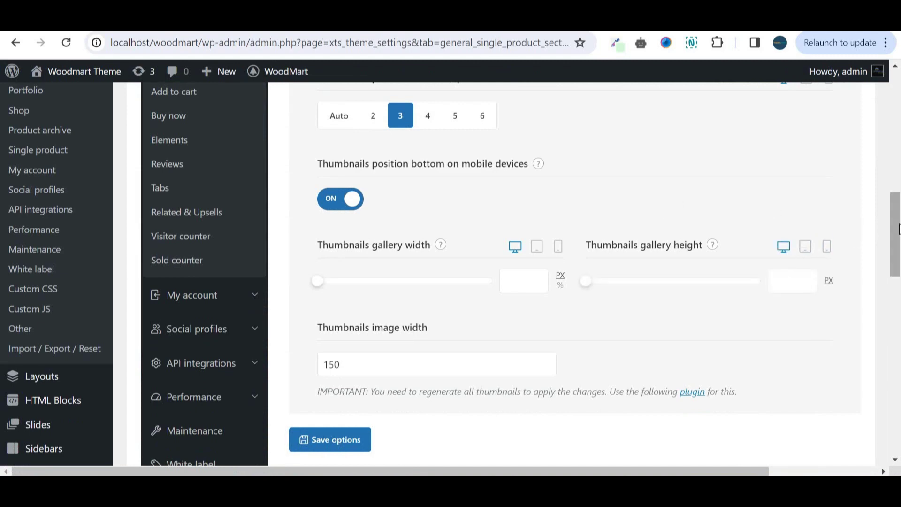
{"action": "left_click_drag", "start_coordinate": [899, 229], "coordinate": [898, 304]}
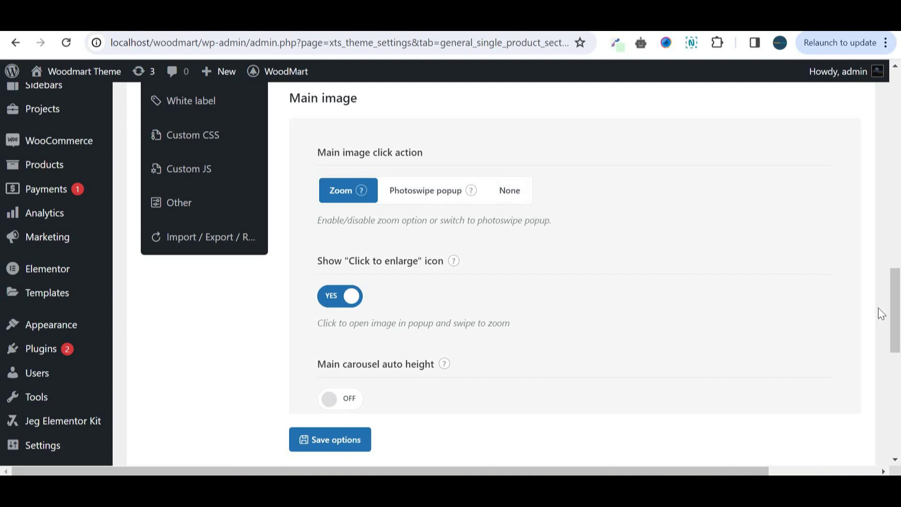
{"action": "scroll", "coordinate": [897, 343], "scroll_direction": "down", "scroll_amount": 5}
{"action": "left_click_drag", "start_coordinate": [897, 343], "coordinate": [188, 371]}
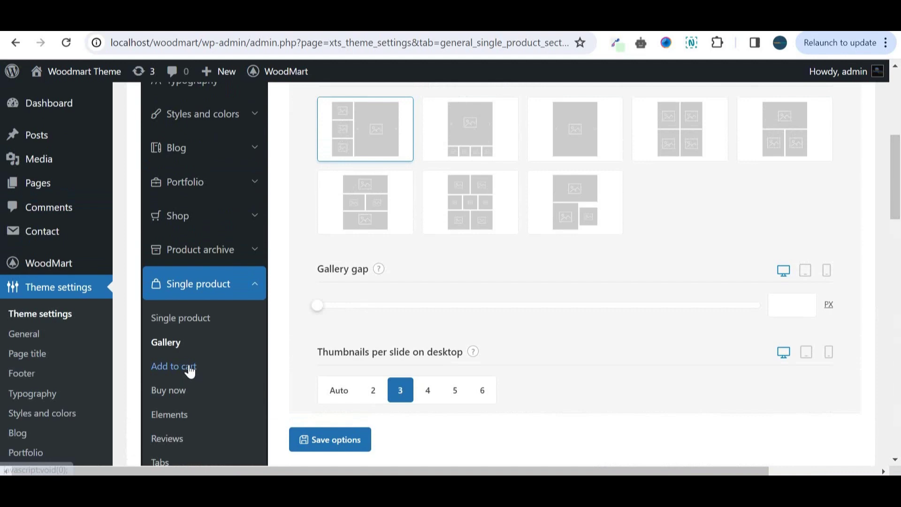
- Review the Add to cart settings: AJAX add to cart on, sticky add to cart off
{"action": "left_click", "coordinate": [187, 369]}
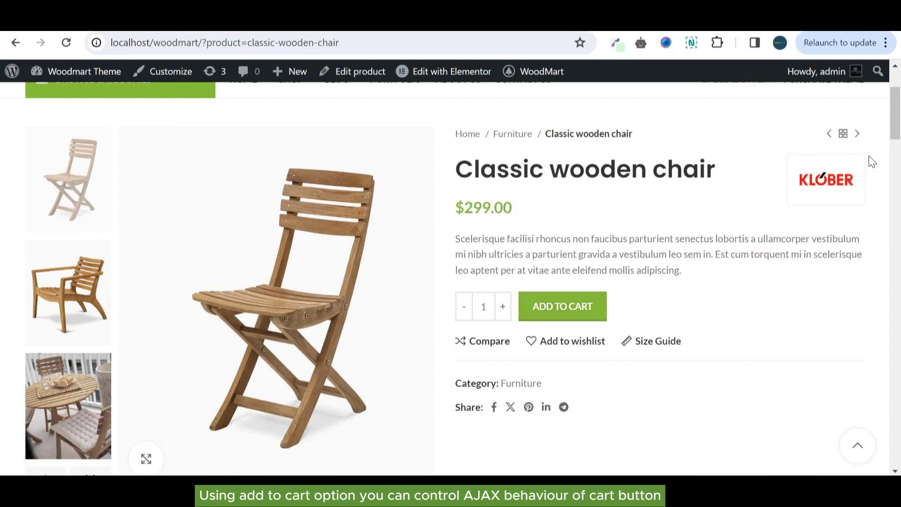
{"action": "scroll", "coordinate": [898, 158], "scroll_direction": "up", "scroll_amount": 2}
{"action": "scroll", "coordinate": [899, 153], "scroll_direction": "down", "scroll_amount": 3}
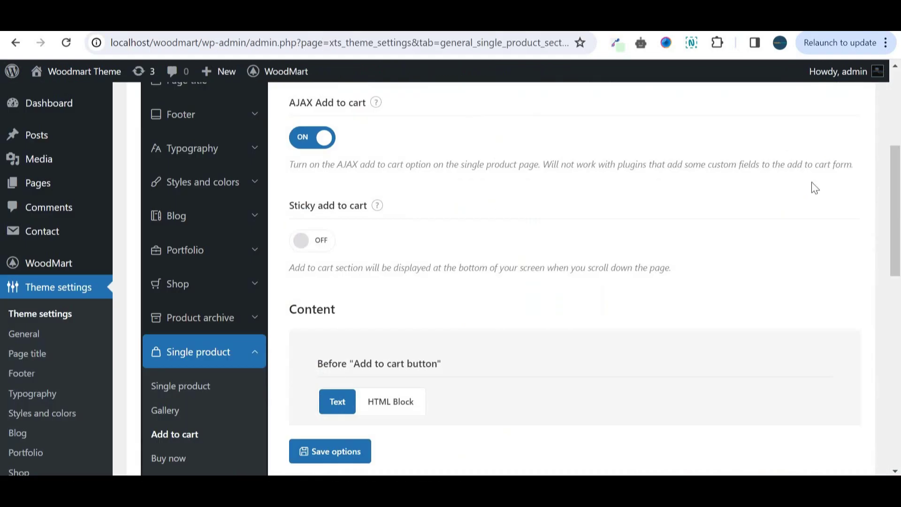
{"action": "scroll", "coordinate": [898, 204], "scroll_direction": "down", "scroll_amount": 3}
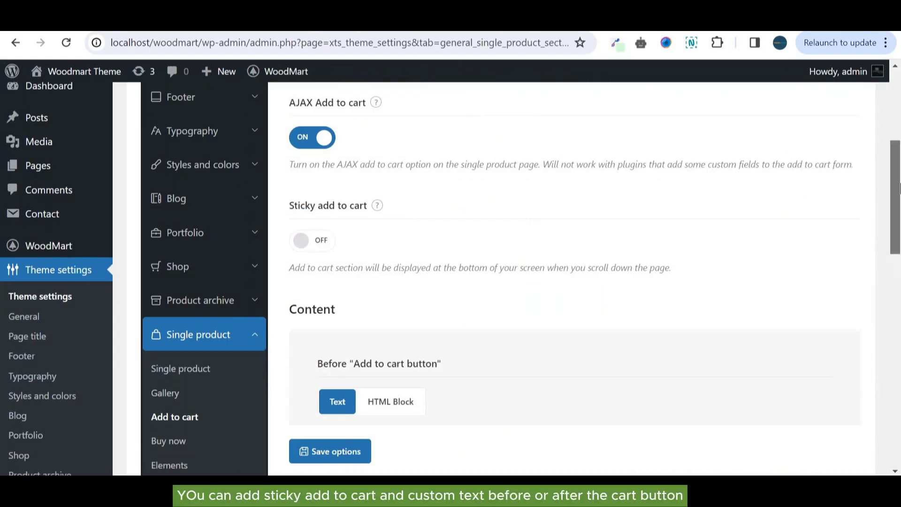
{"action": "left_click_drag", "start_coordinate": [898, 205], "coordinate": [896, 260]}
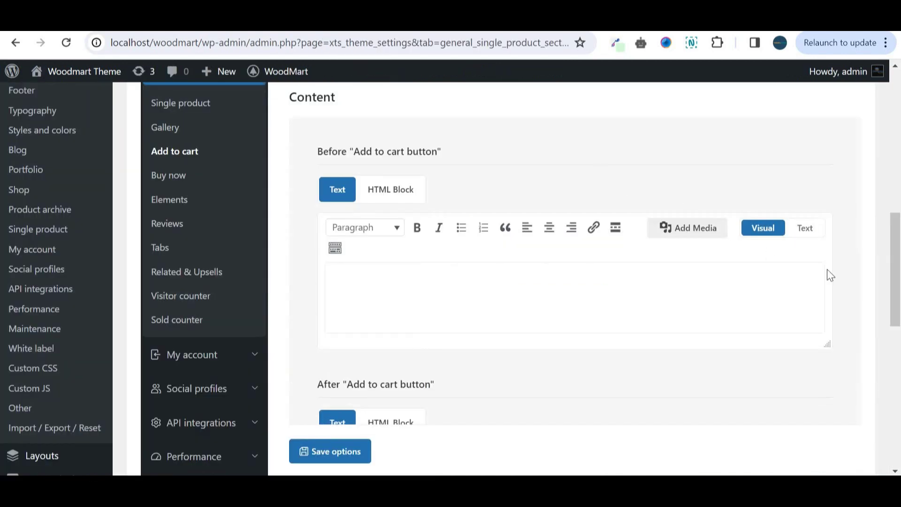
{"action": "left_click_drag", "start_coordinate": [899, 244], "coordinate": [899, 324]}
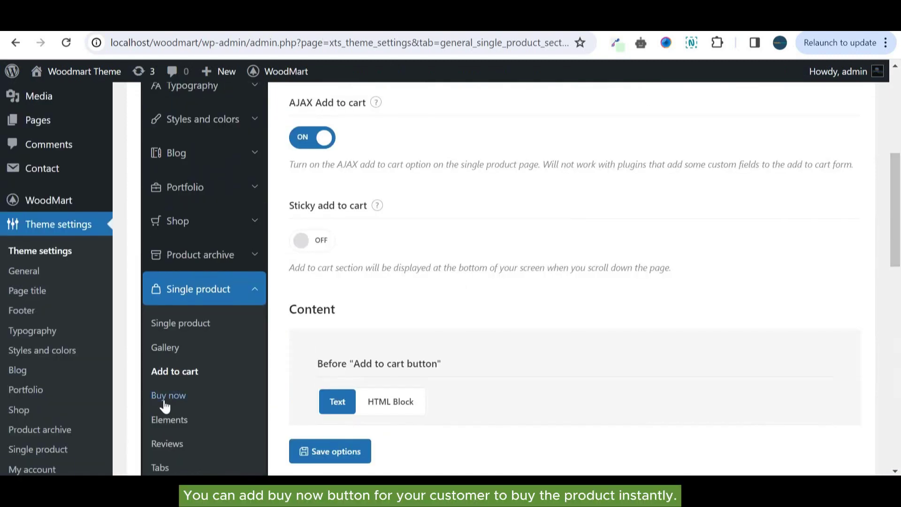
- View the Buy now button settings
{"action": "left_click", "coordinate": [168, 396]}
{"action": "left_click_drag", "start_coordinate": [897, 199], "coordinate": [898, 152]}
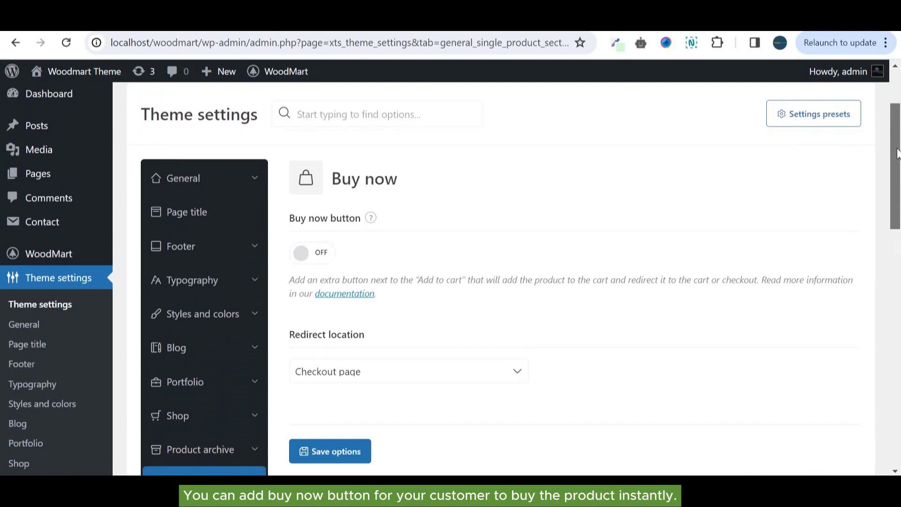
{"action": "scroll", "coordinate": [174, 334], "scroll_direction": "down", "scroll_amount": 3}
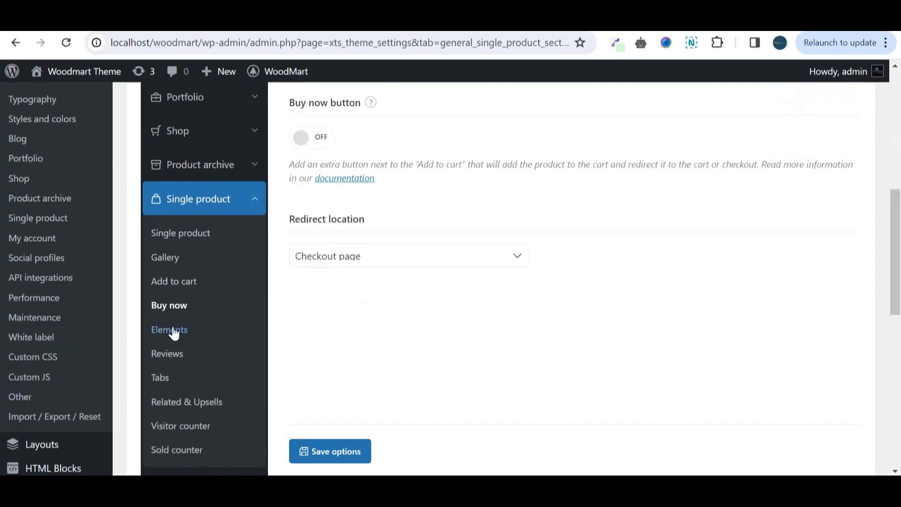
- Review the Elements breadcrumbs and navigation toggles, then go to the storefront product tab
{"action": "left_click", "coordinate": [187, 339]}
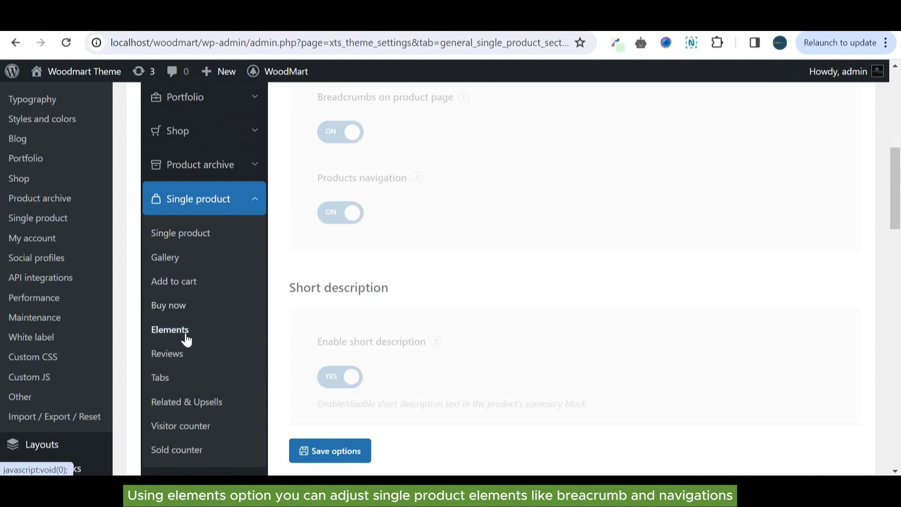
{"action": "left_click_drag", "start_coordinate": [897, 193], "coordinate": [899, 160]}
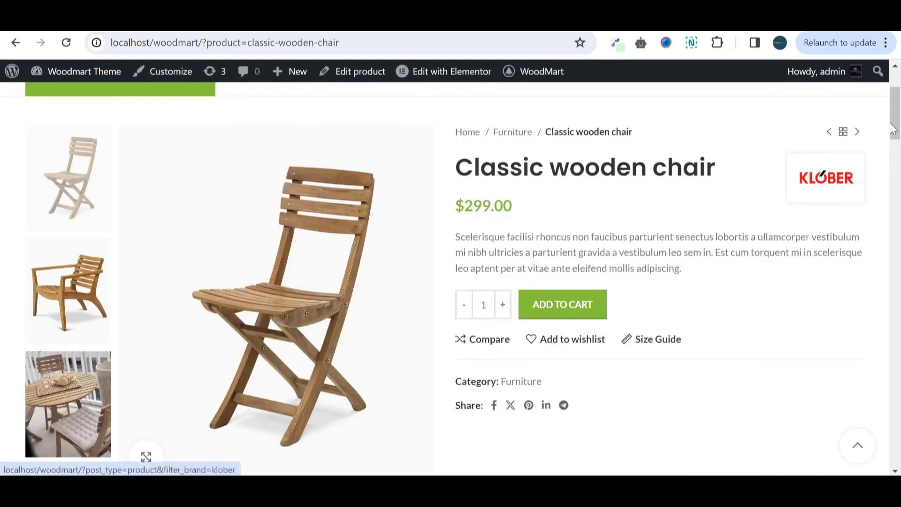
{"action": "left_click_drag", "start_coordinate": [896, 103], "coordinate": [897, 89]}
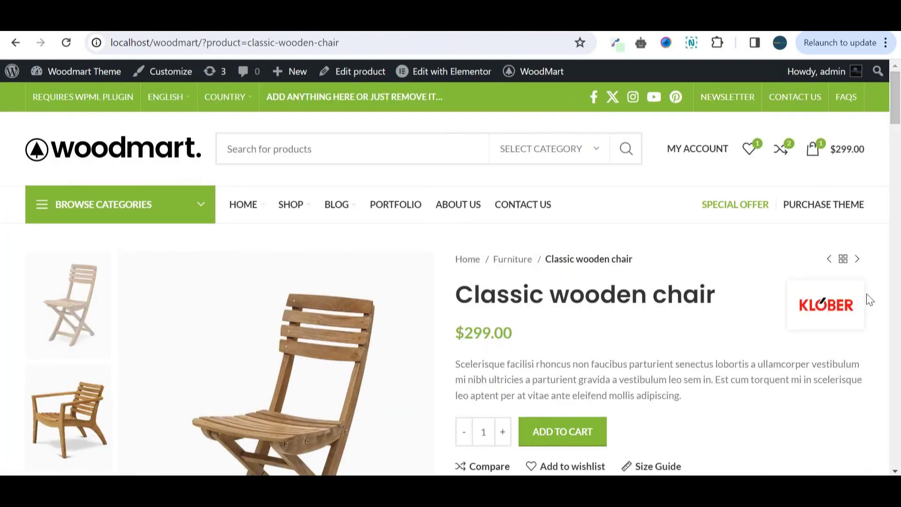
- Scroll the chair product page, then return to theme settings and scroll to Stock status
{"action": "mouse_move", "coordinate": [830, 264]}
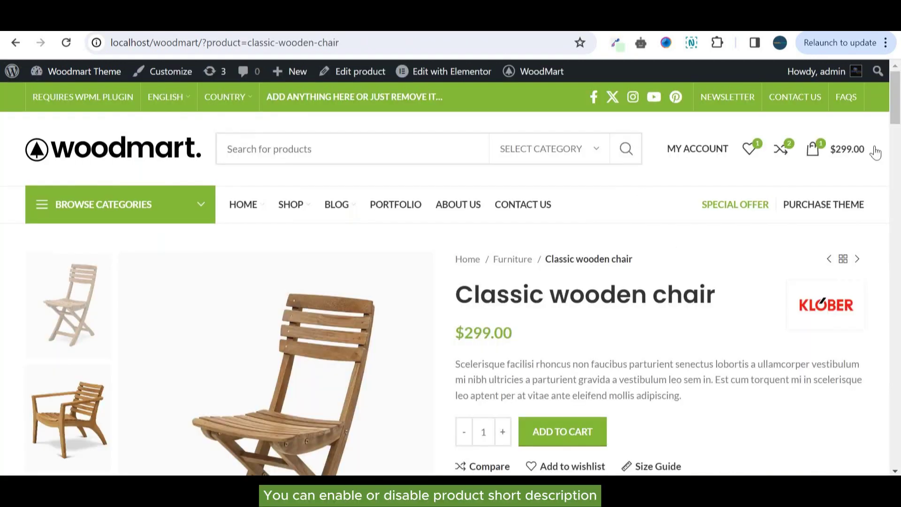
{"action": "mouse_move", "coordinate": [898, 103]}
{"action": "left_mouse_down"}
{"action": "mouse_move", "coordinate": [898, 126]}
{"action": "mouse_move", "coordinate": [899, 118]}
{"action": "left_mouse_up"}
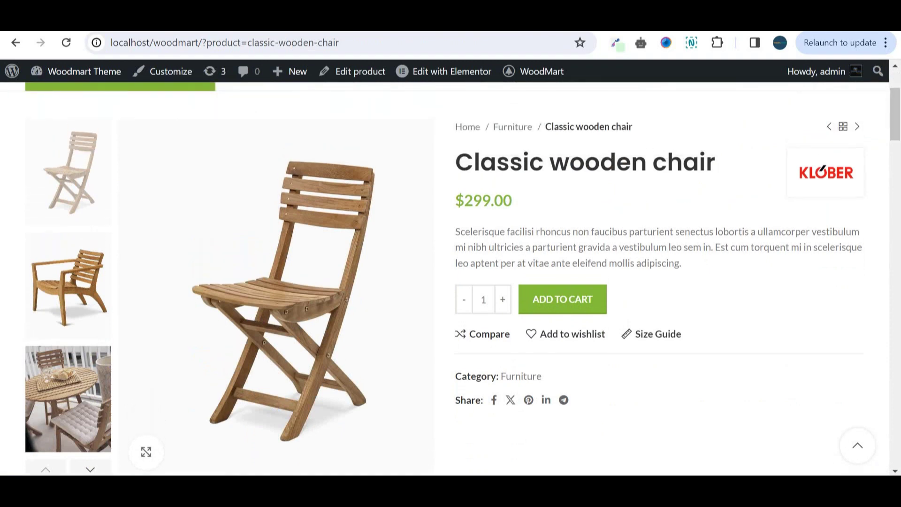
{"action": "left_click", "coordinate": [319, 30]}
{"action": "left_click_drag", "start_coordinate": [896, 215], "coordinate": [898, 318]}
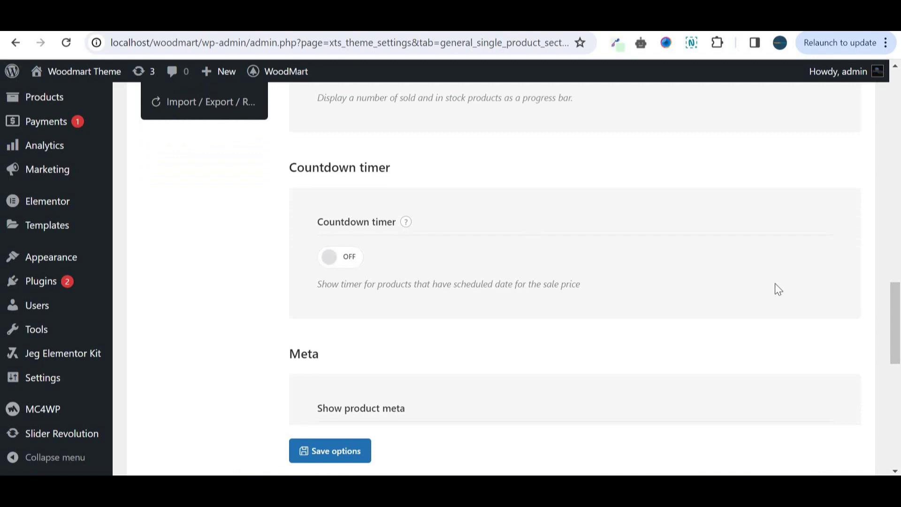
{"action": "scroll", "coordinate": [657, 291], "scroll_direction": "down", "scroll_amount": 4}
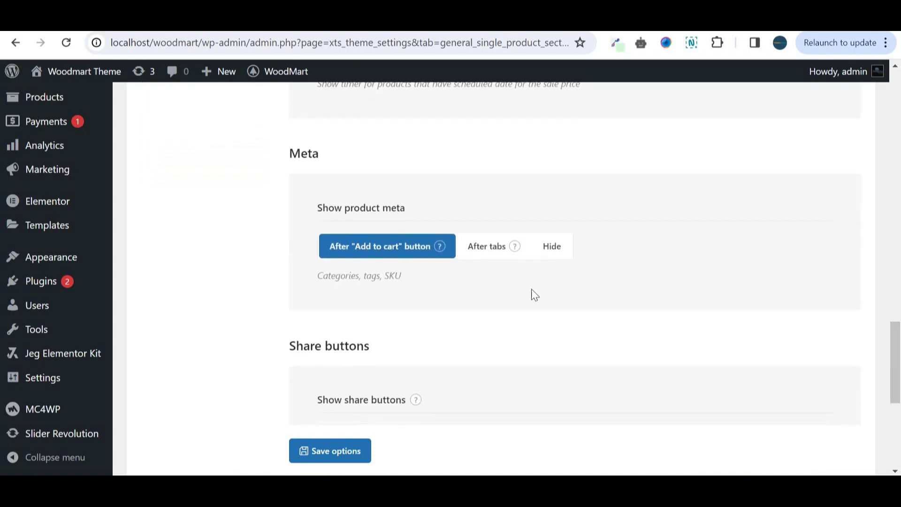
{"action": "left_click", "coordinate": [436, 29]}
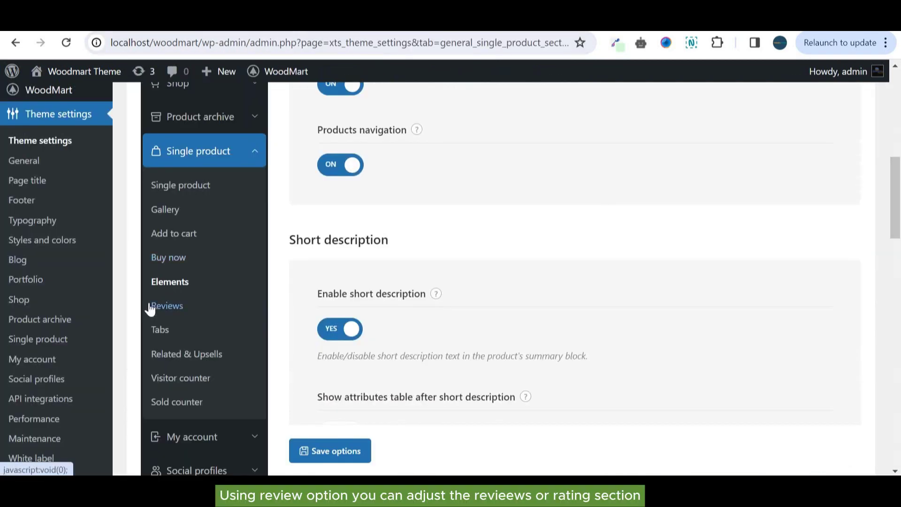
- Open the Reviews settings and show the chair's Reviews section on the storefront
{"action": "left_click", "coordinate": [152, 306]}
{"action": "left_click_drag", "start_coordinate": [899, 174], "coordinate": [899, 134]}
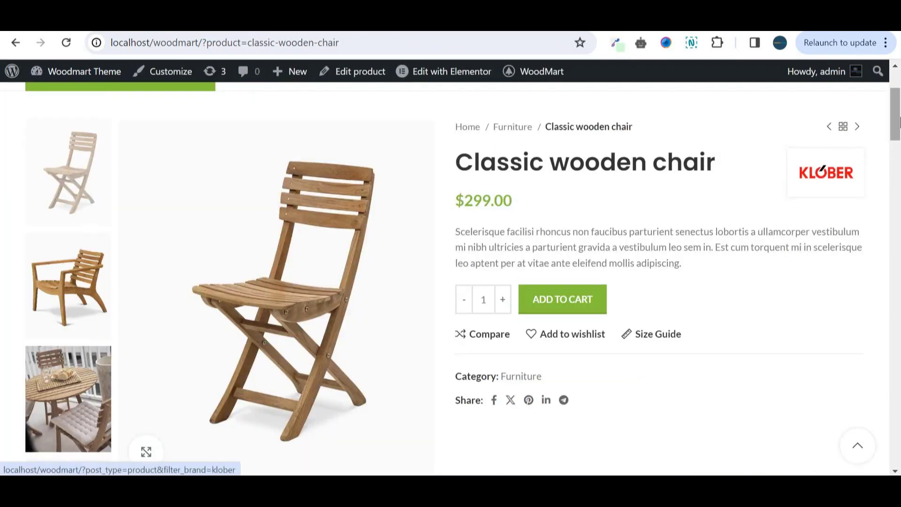
{"action": "left_click_drag", "start_coordinate": [899, 94], "coordinate": [899, 155]}
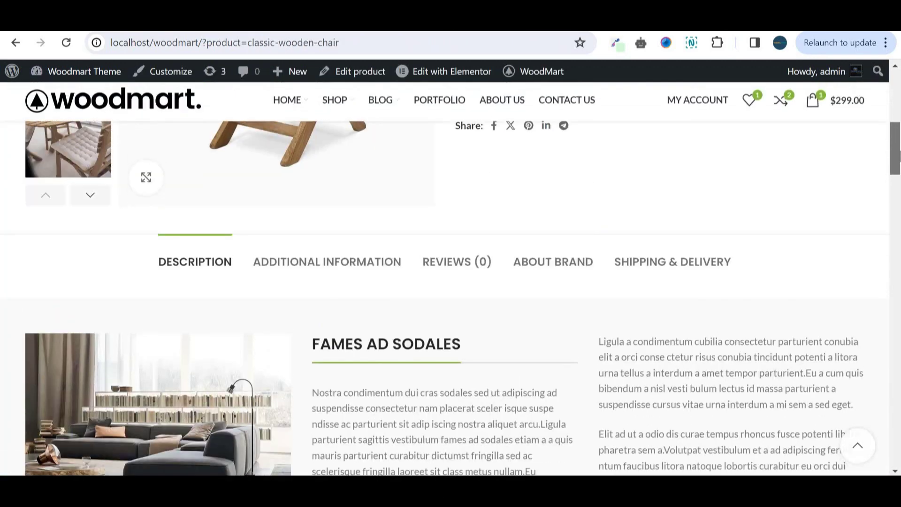
{"action": "left_click", "coordinate": [441, 266]}
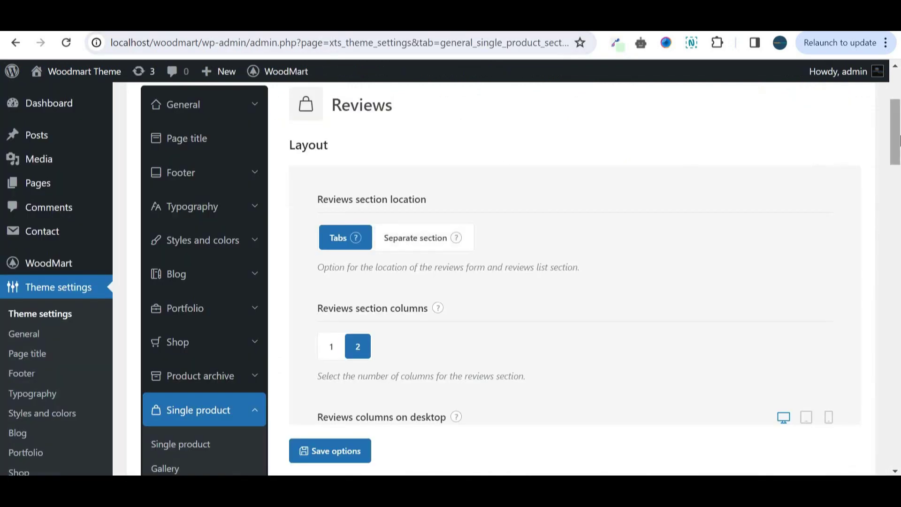
- Keep the review Style at Style 1, with the form placed after reviews
{"action": "left_click_drag", "start_coordinate": [898, 141], "coordinate": [896, 229]}
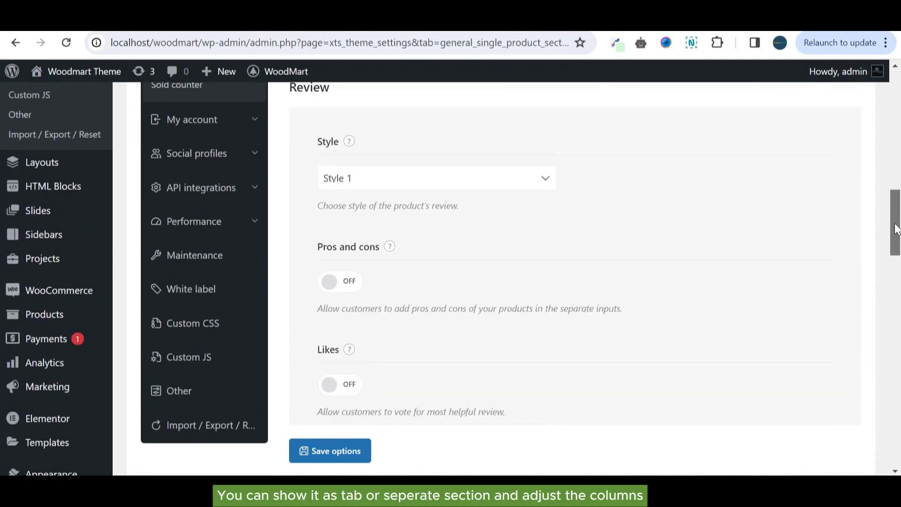
{"action": "left_click", "coordinate": [524, 187]}
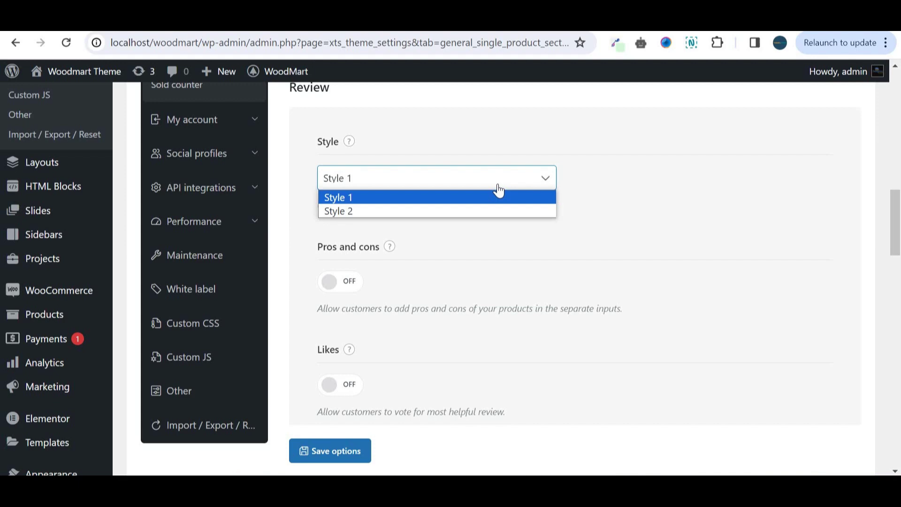
{"action": "left_click", "coordinate": [650, 184]}
{"action": "left_click_drag", "start_coordinate": [898, 224], "coordinate": [898, 175]}
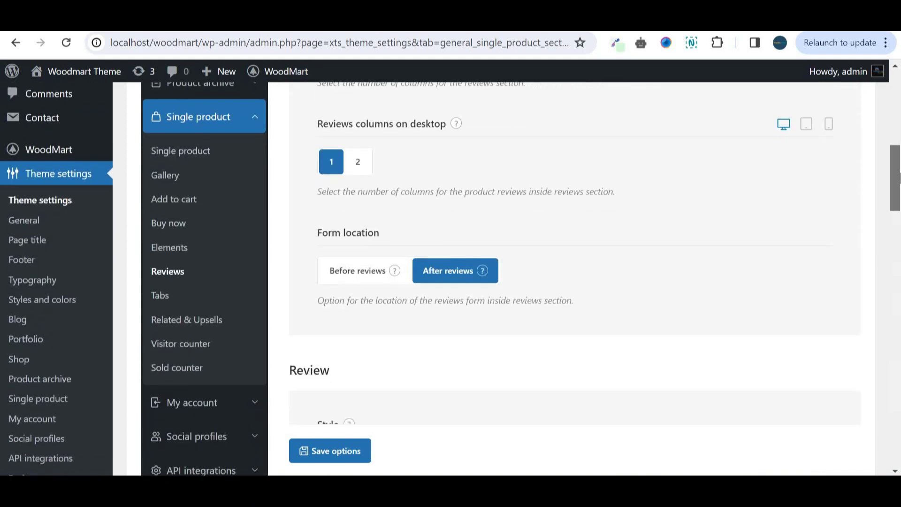
- Open the Tabs settings and compare the product's Description and Additional Information tabs
{"action": "left_click", "coordinate": [160, 297]}
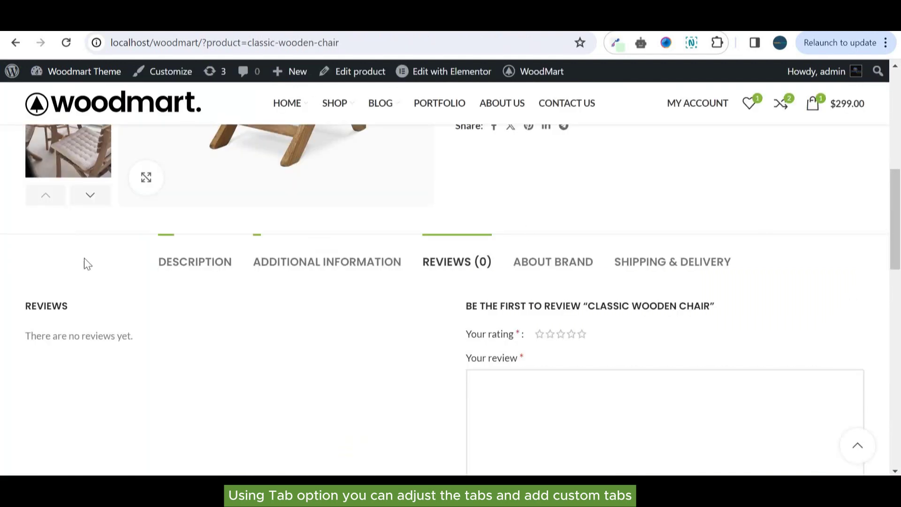
{"action": "left_click", "coordinate": [171, 274]}
{"action": "left_click", "coordinate": [288, 280]}
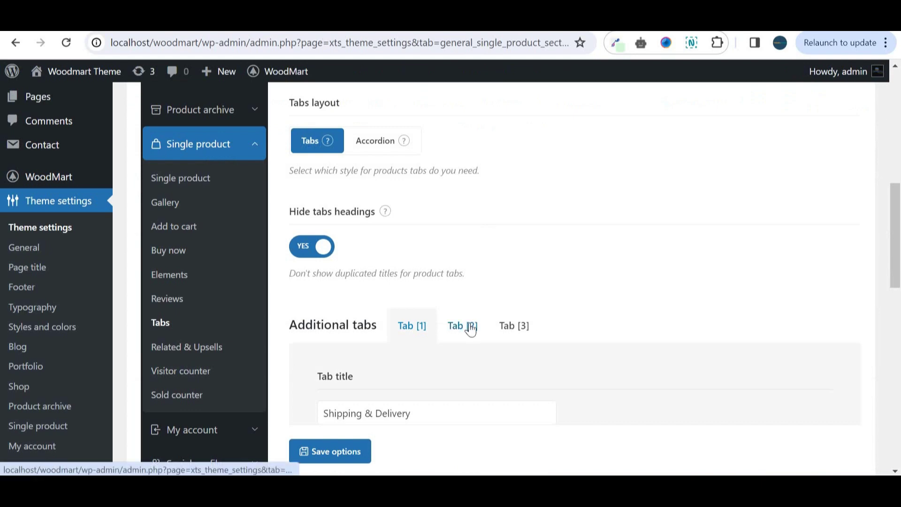
{"action": "left_click_drag", "start_coordinate": [897, 235], "coordinate": [899, 215]}
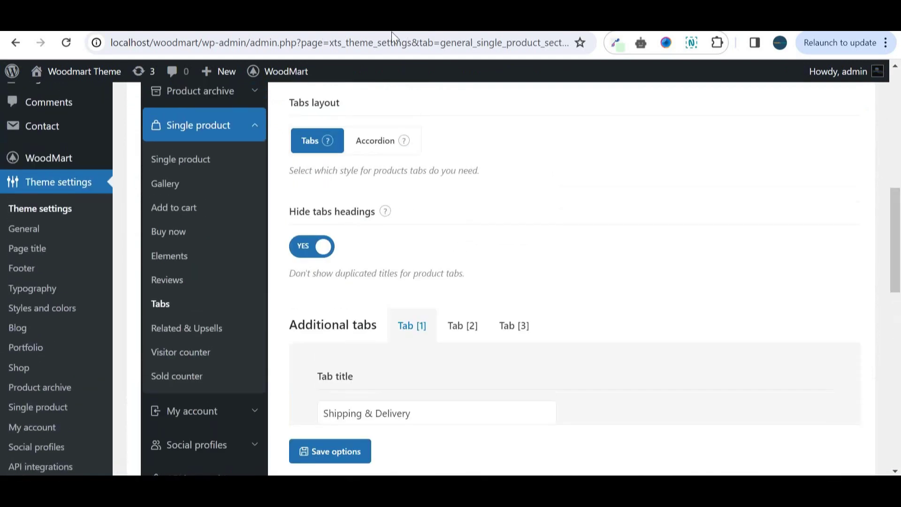
{"action": "left_click", "coordinate": [193, 329]}
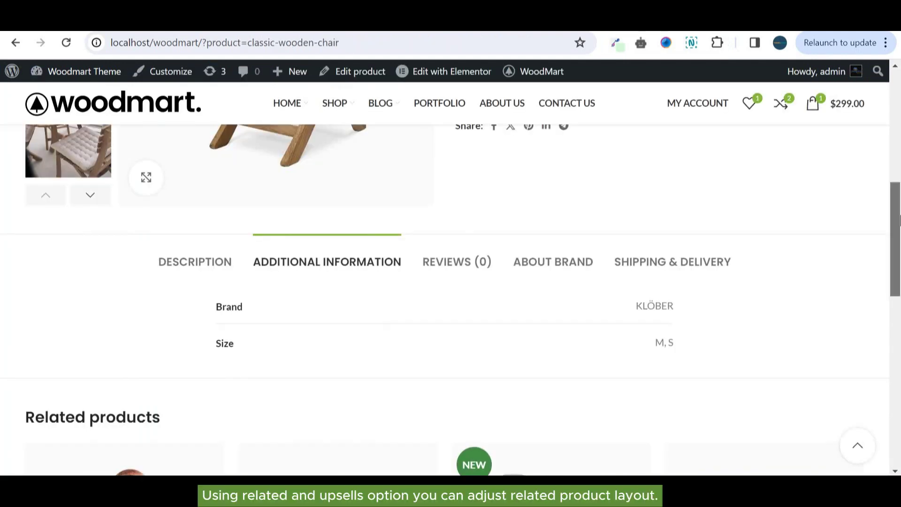
- Check the Related products section, then review Related & Upsells options with Carousel view
{"action": "left_click_drag", "start_coordinate": [900, 216], "coordinate": [899, 280]}
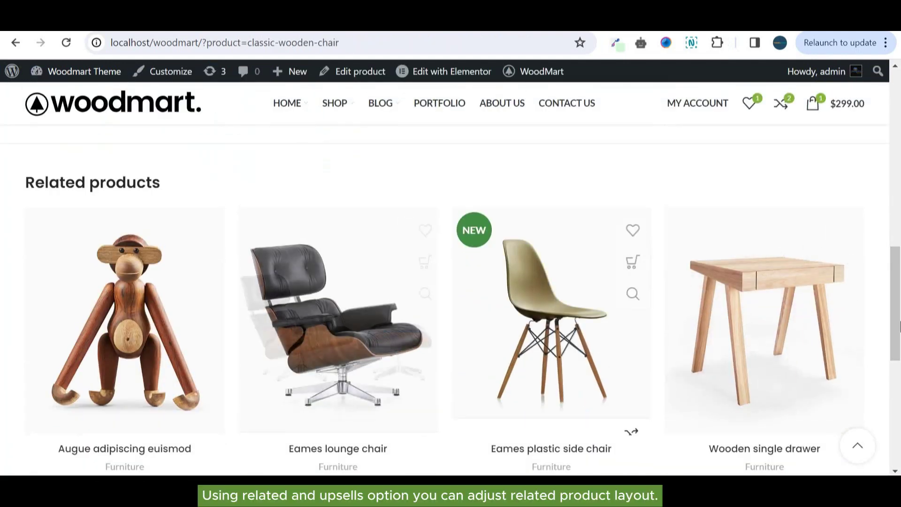
{"action": "scroll", "coordinate": [551, 305], "scroll_direction": "down", "scroll_amount": 2}
{"action": "scroll", "coordinate": [551, 306], "scroll_direction": "up", "scroll_amount": 1}
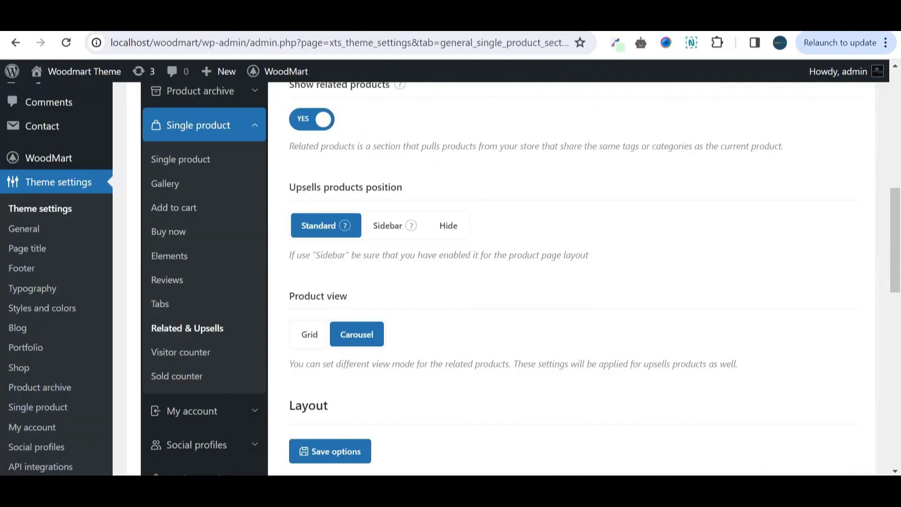
{"action": "mouse_move", "coordinate": [898, 255]}
{"action": "left_mouse_down"}
{"action": "mouse_move", "coordinate": [900, 332]}
{"action": "mouse_move", "coordinate": [900, 251]}
{"action": "left_mouse_up"}
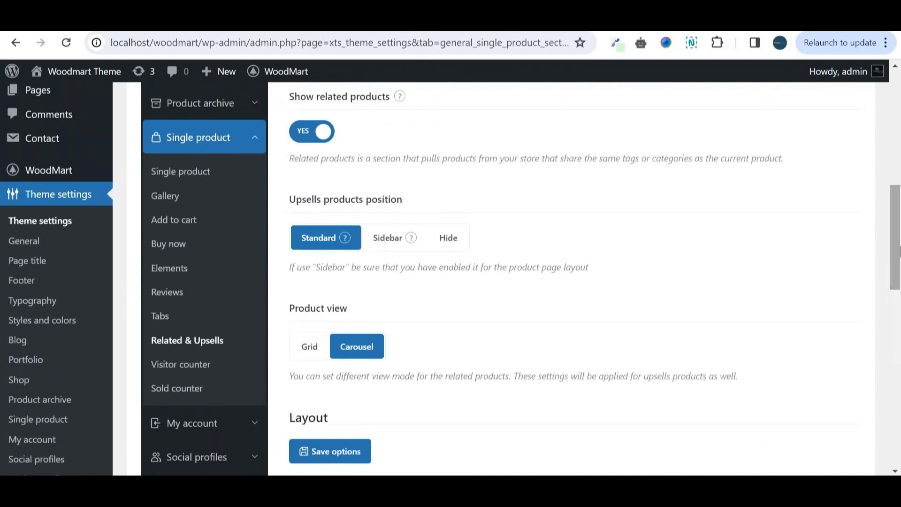
- Review the Visitor counter and Sold counter settings, then return to the chair's product page
{"action": "left_click", "coordinate": [166, 365]}
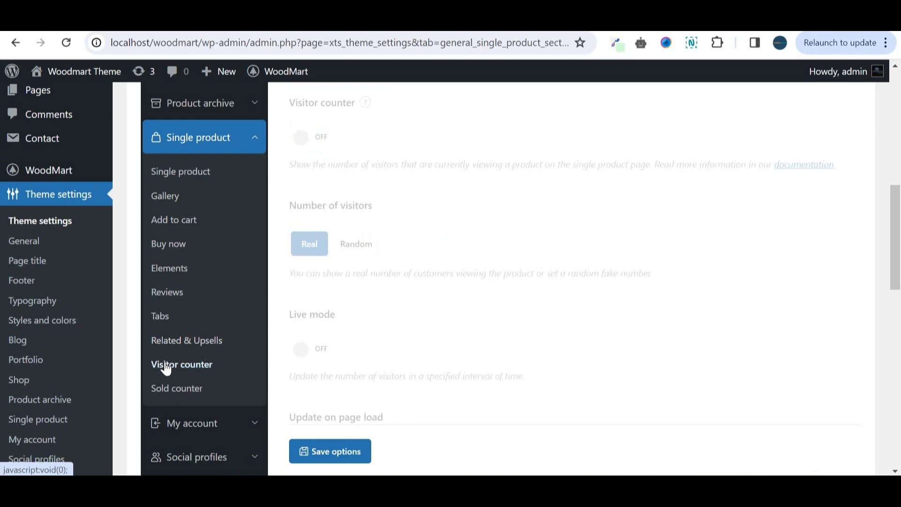
{"action": "mouse_move", "coordinate": [900, 248]}
{"action": "left_mouse_down"}
{"action": "mouse_move", "coordinate": [900, 221]}
{"action": "mouse_move", "coordinate": [900, 265]}
{"action": "left_mouse_up"}
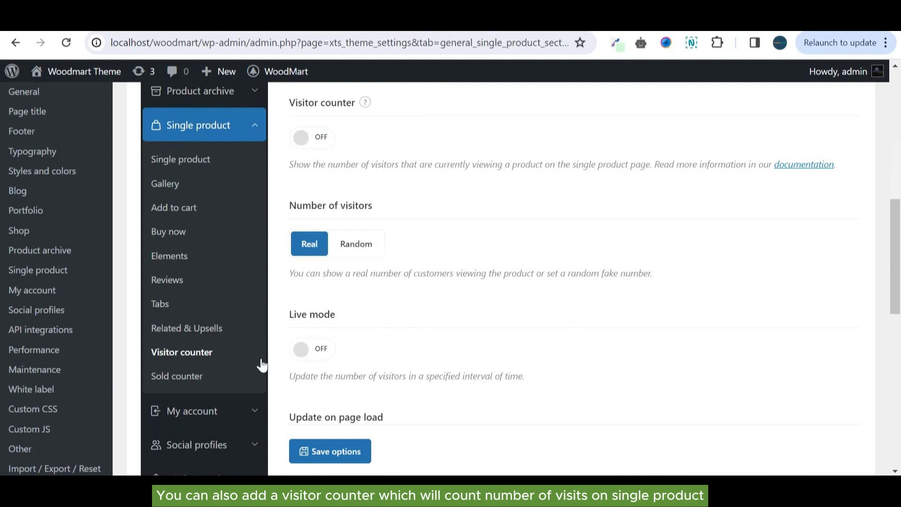
{"action": "left_click", "coordinate": [195, 381]}
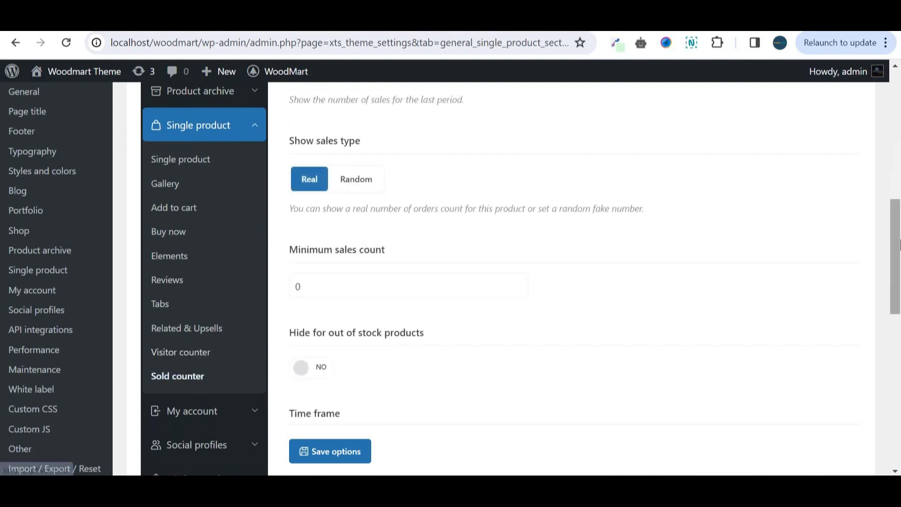
{"action": "left_click_drag", "start_coordinate": [900, 227], "coordinate": [900, 196]}
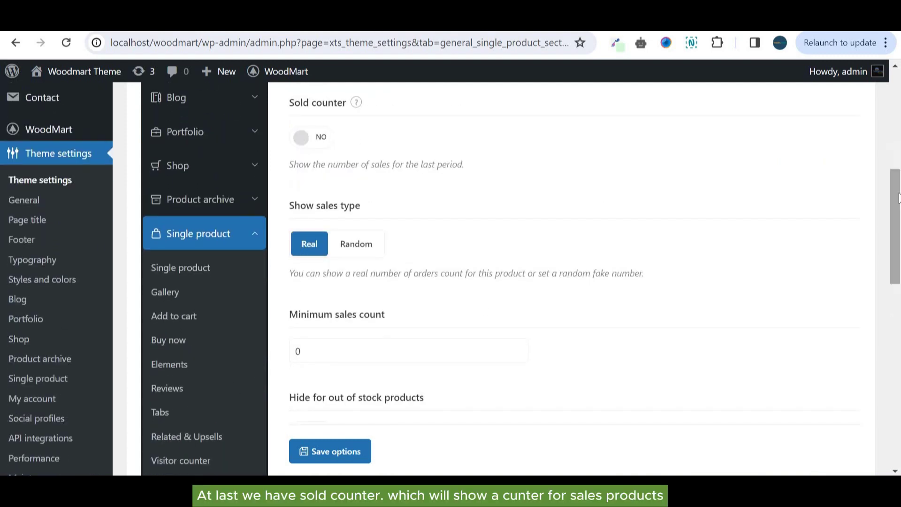
{"action": "left_click", "coordinate": [482, 31]}
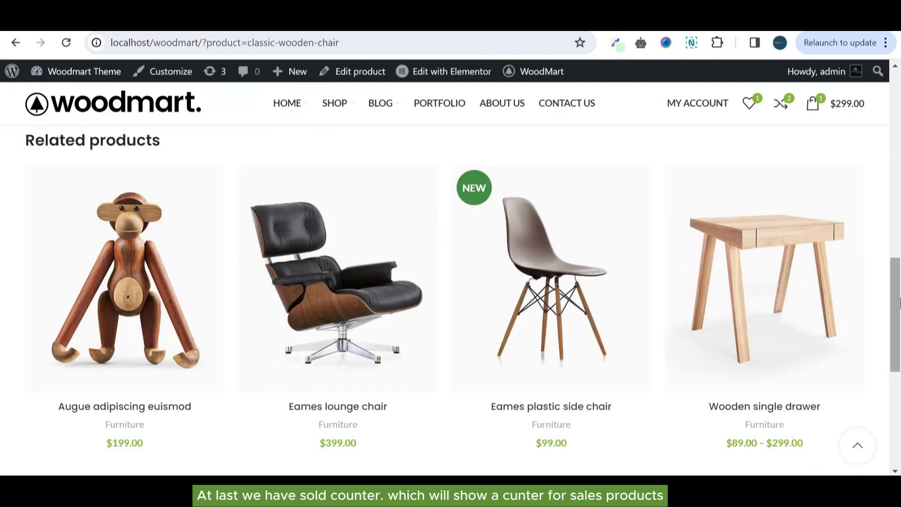
- Return to the top of the Classic wooden chair page and reload it to show the latest settings
{"action": "left_click_drag", "start_coordinate": [900, 296], "coordinate": [900, 129]}
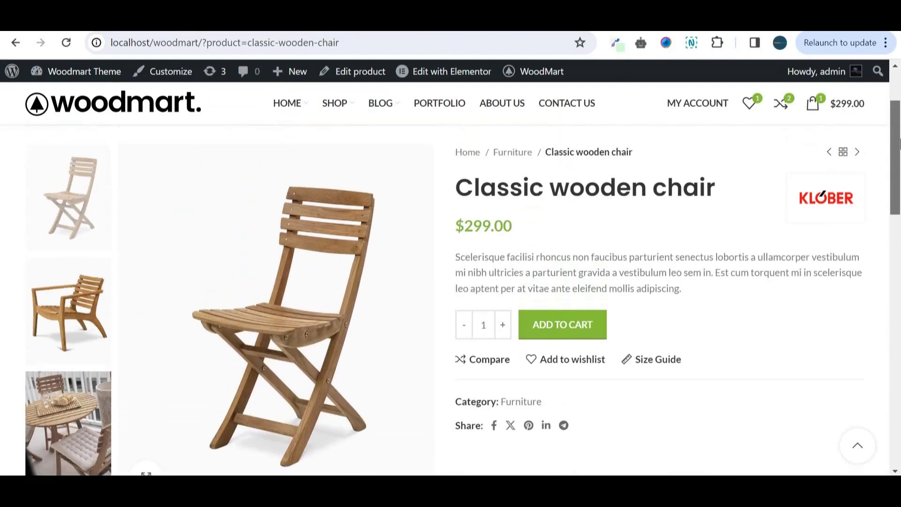
{"action": "key", "text": "F5"}
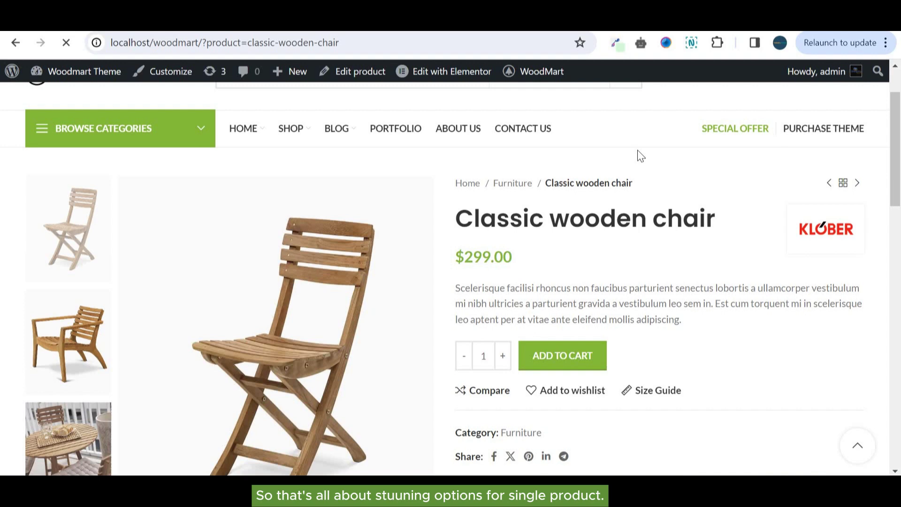